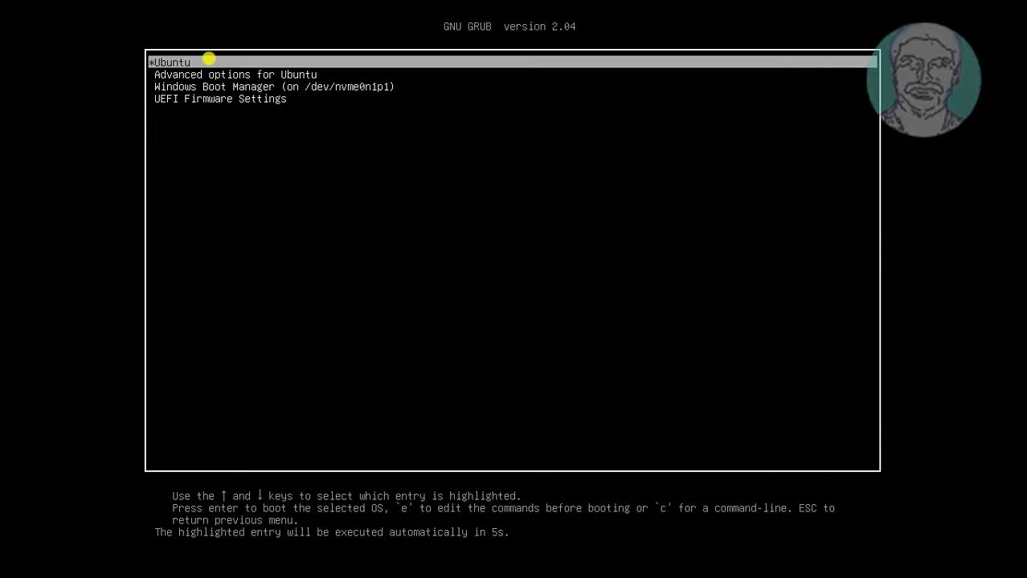
# Boot the Windows Boot Manager entry on /dev/nvme0n1p1 from the GRUB menu.
pyautogui.press('Down')
pyautogui.press('Up')
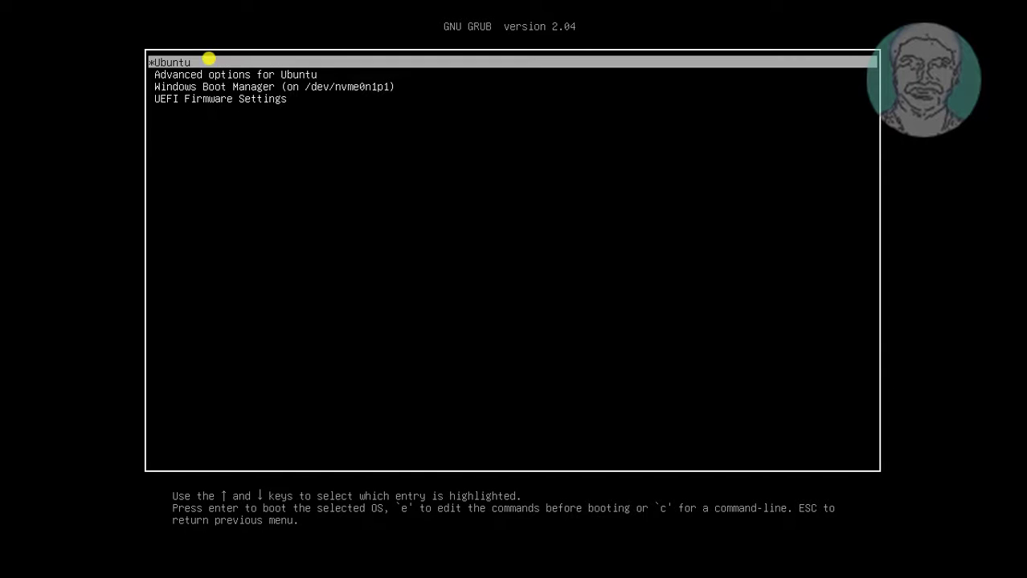
pyautogui.press('Down')
pyautogui.press('Down')
pyautogui.press('Down')
pyautogui.press('Up')
pyautogui.press('Up')
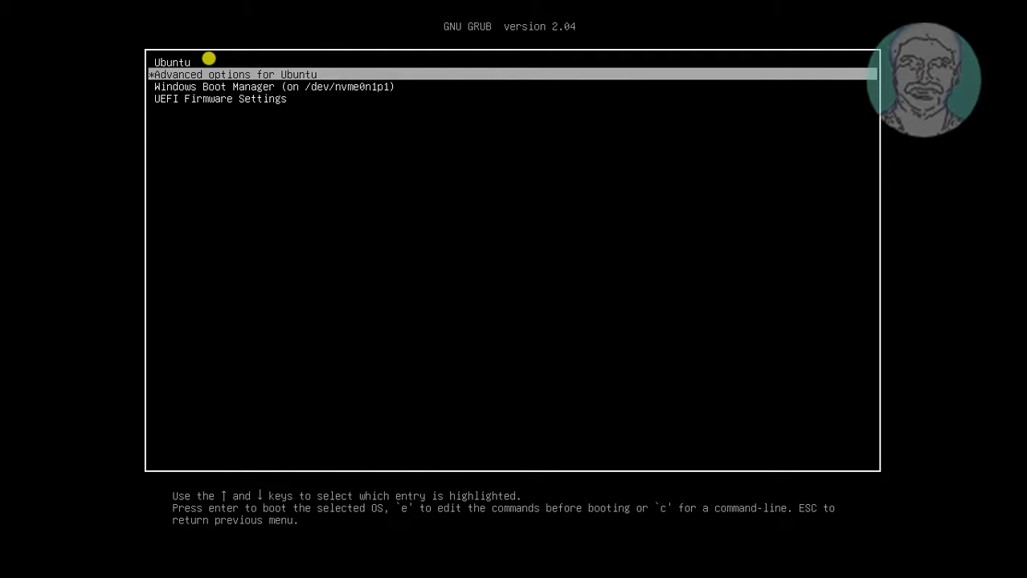
pyautogui.press('Up')
pyautogui.press('Down')
pyautogui.press('Down')
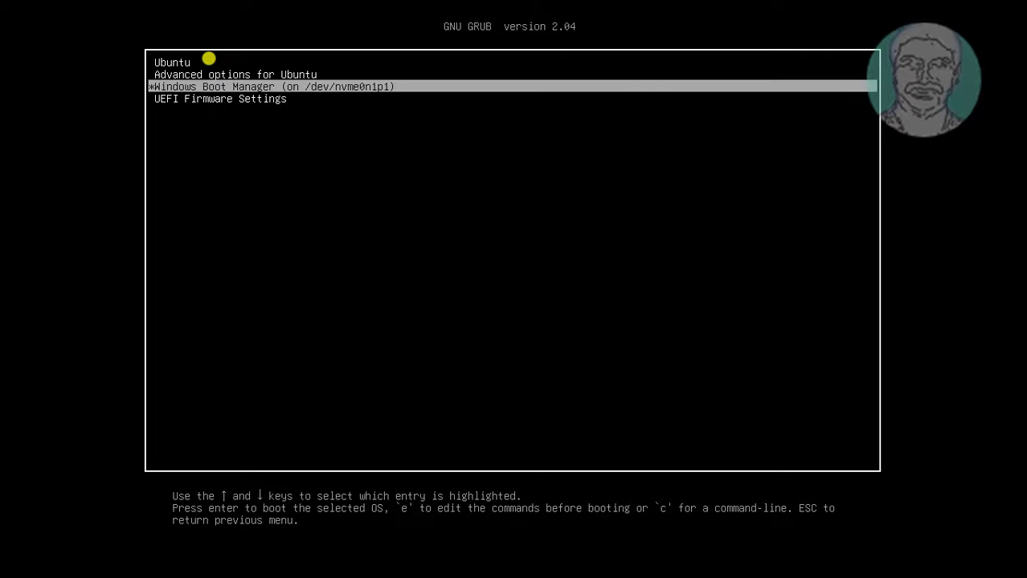
pyautogui.press('Return')
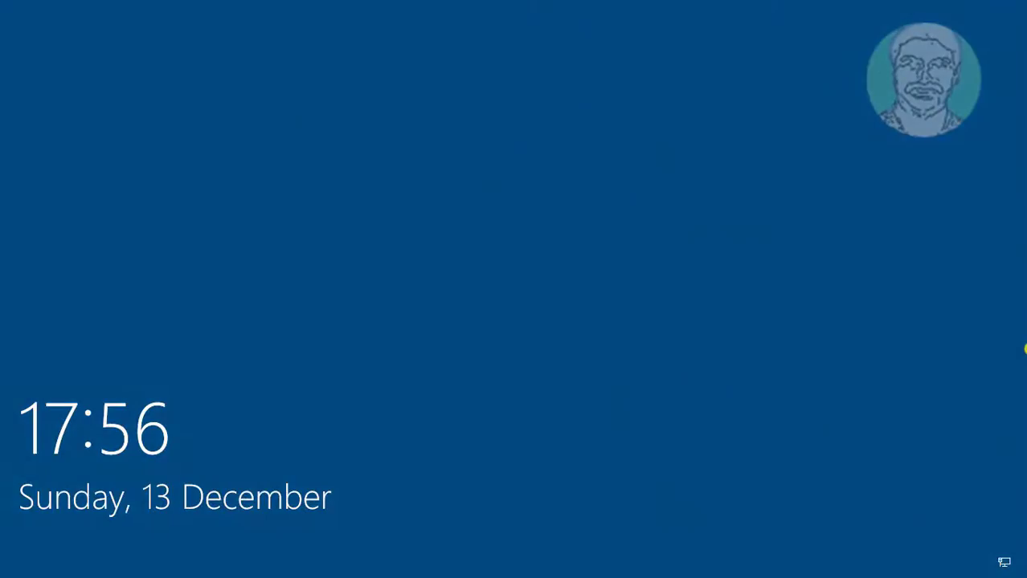
# Dismiss the lock screen and sign in to Windows with the account password.
pyautogui.press('Return')
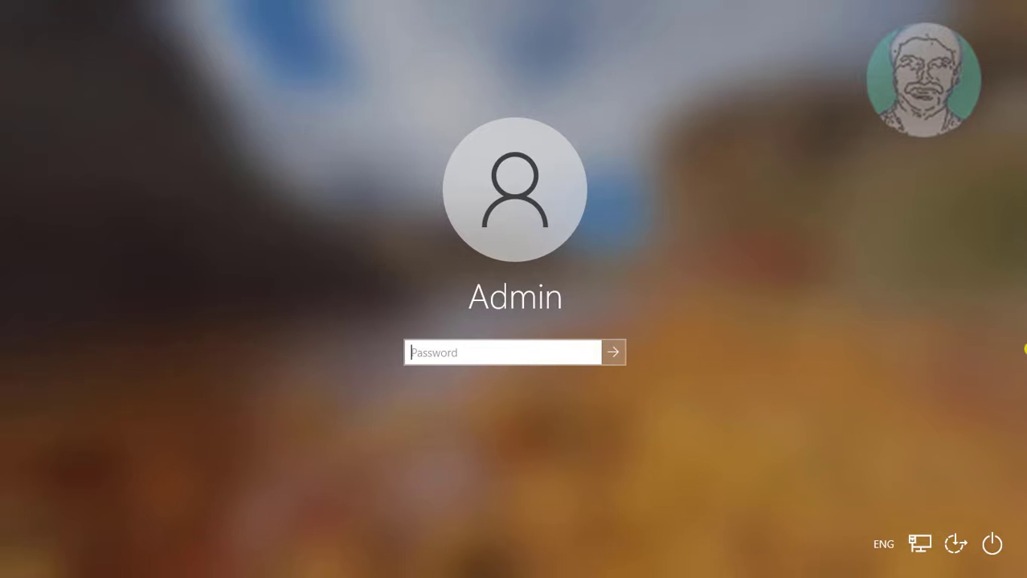
pyautogui.write('********')
pyautogui.press('Return')
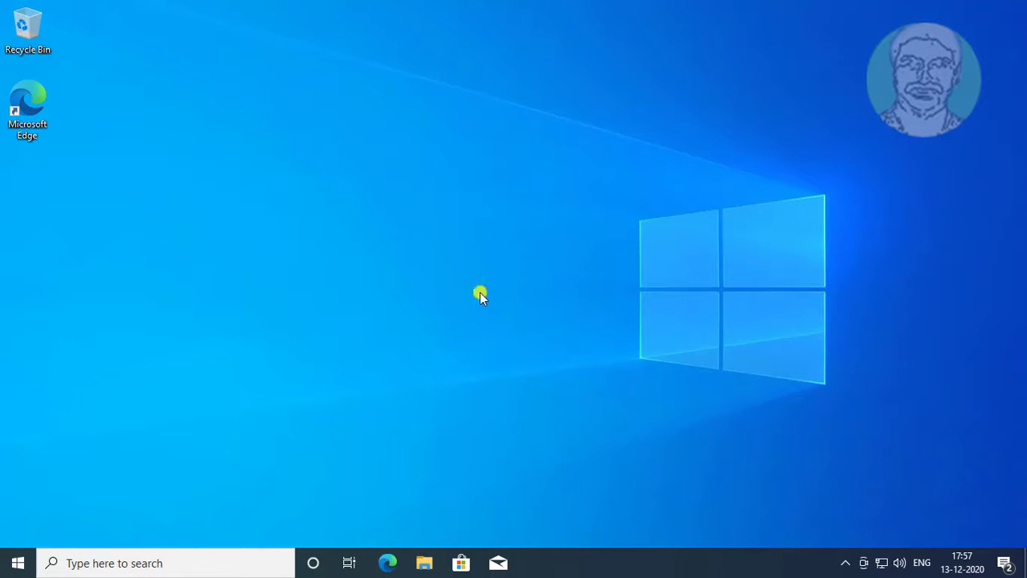
# Run diskmgmt.msc to open Disk Management and maximize its window.
pyautogui.rightClick(16, 561)
pyautogui.click(34, 488)
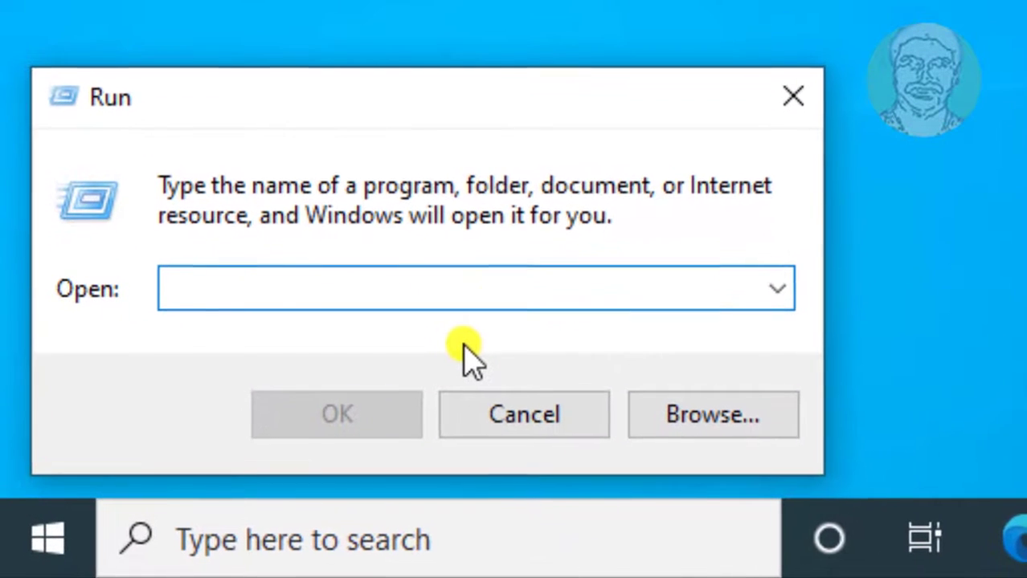
pyautogui.write('diskmgm')
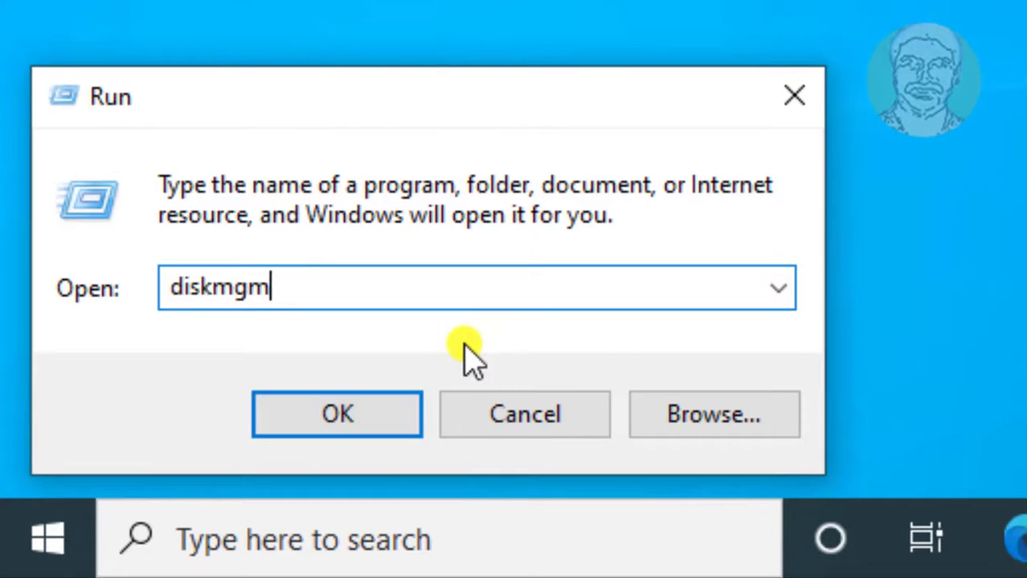
pyautogui.write('t.msc')
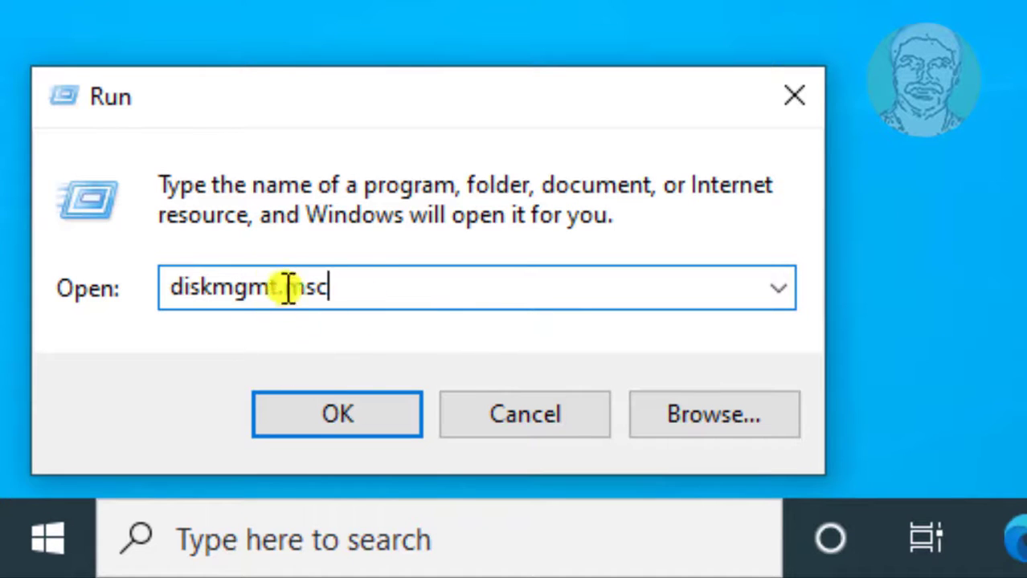
pyautogui.click(366, 417)
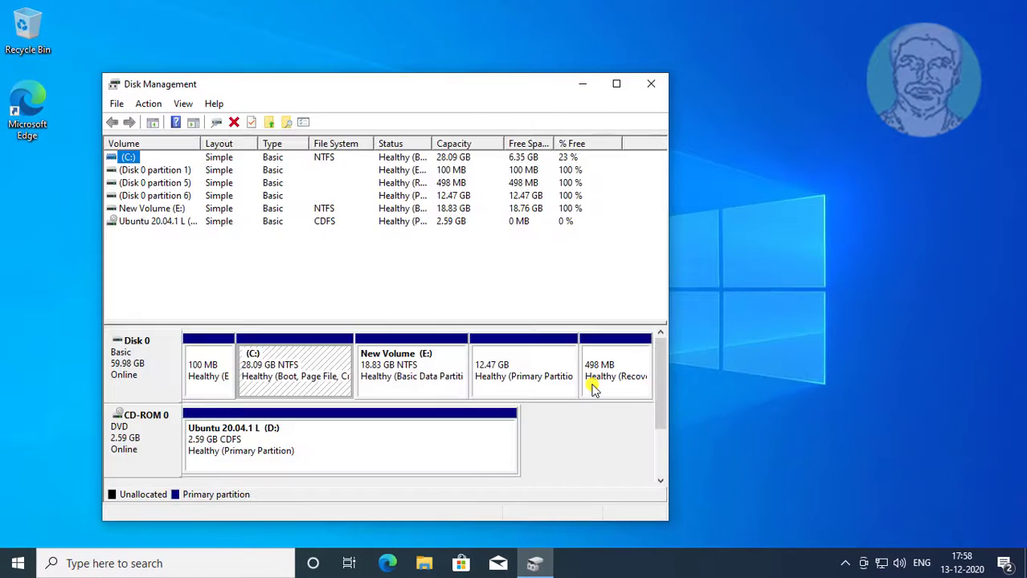
pyautogui.click(616, 85)
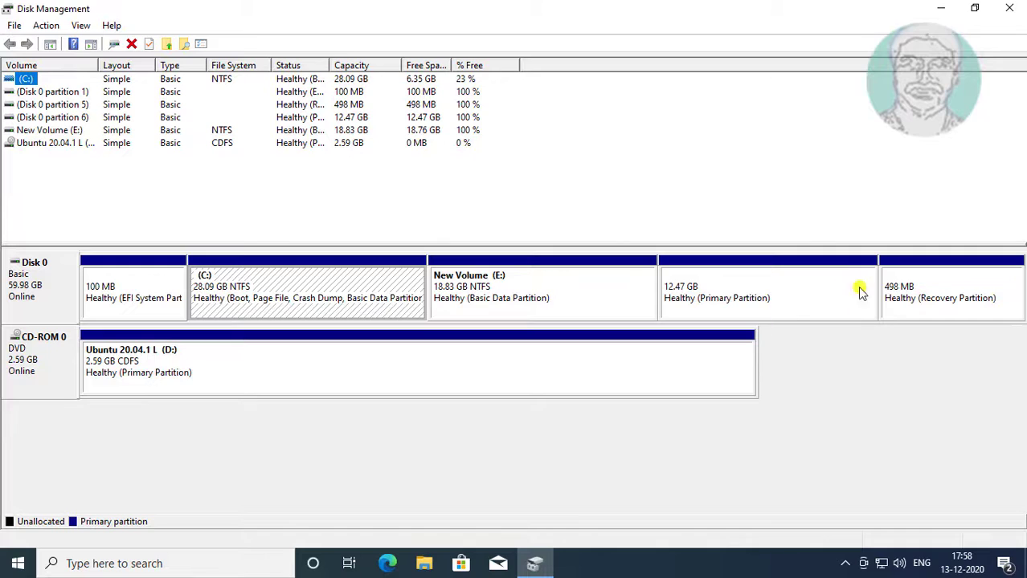
# Delete the 12.47 GB primary partition on Disk 0 and accept the deletion of the non-Windows partition.
pyautogui.rightClick(774, 288)
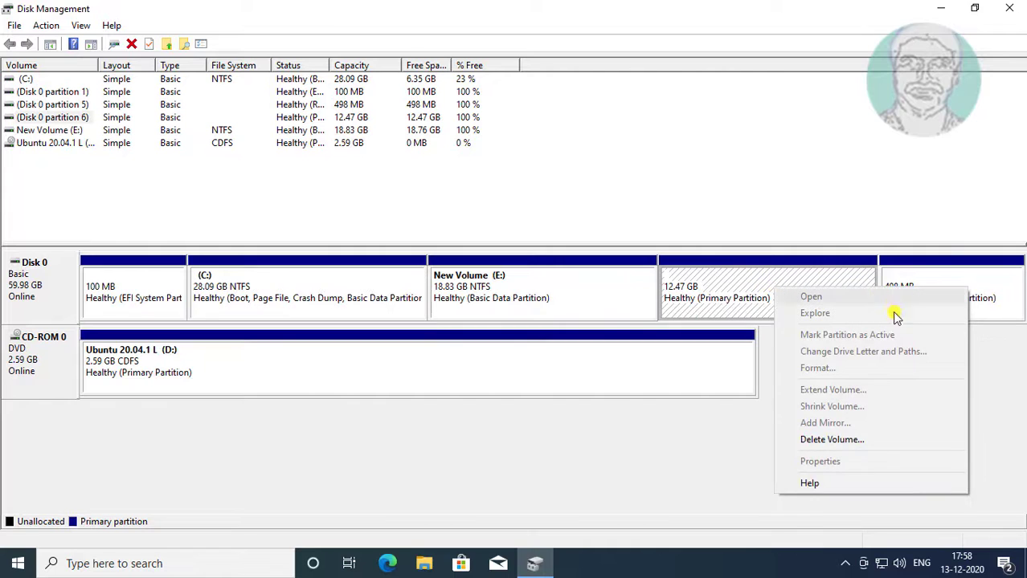
pyautogui.click(845, 443)
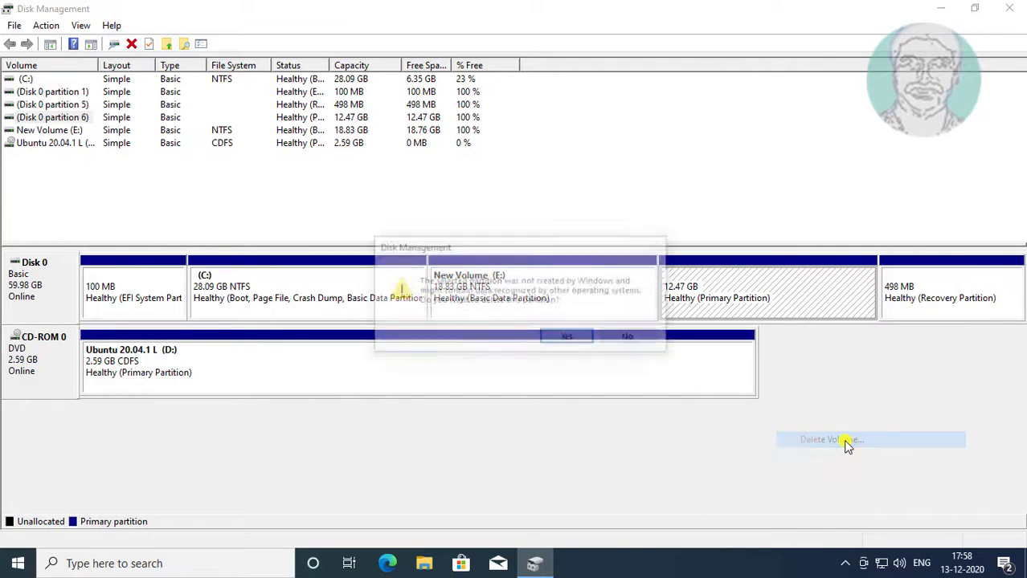
pyautogui.click(573, 338)
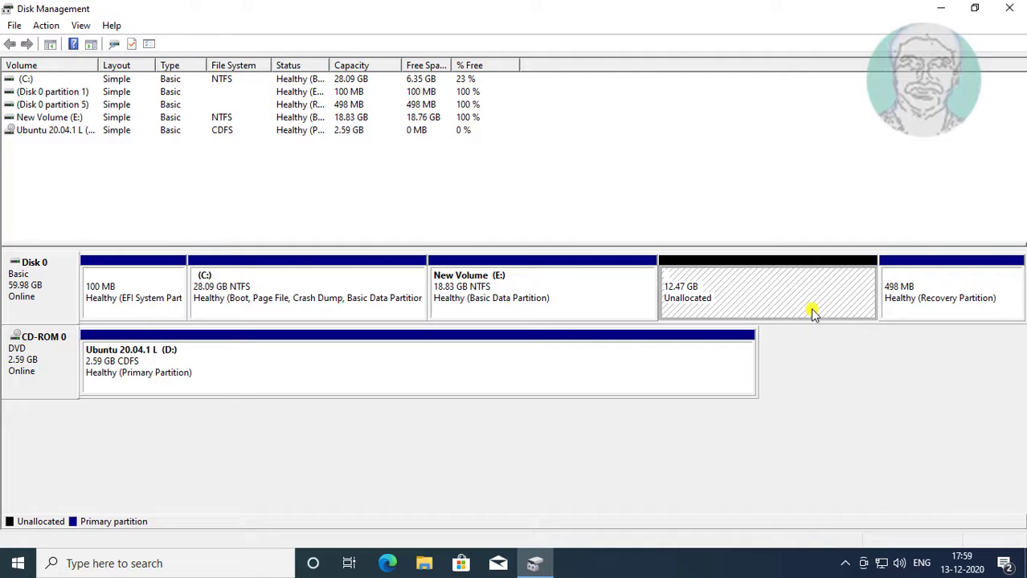
# Extend New Volume (E:) with the full 12771 MB of unallocated space on Disk 0, then close Disk Management.
pyautogui.click(534, 298)
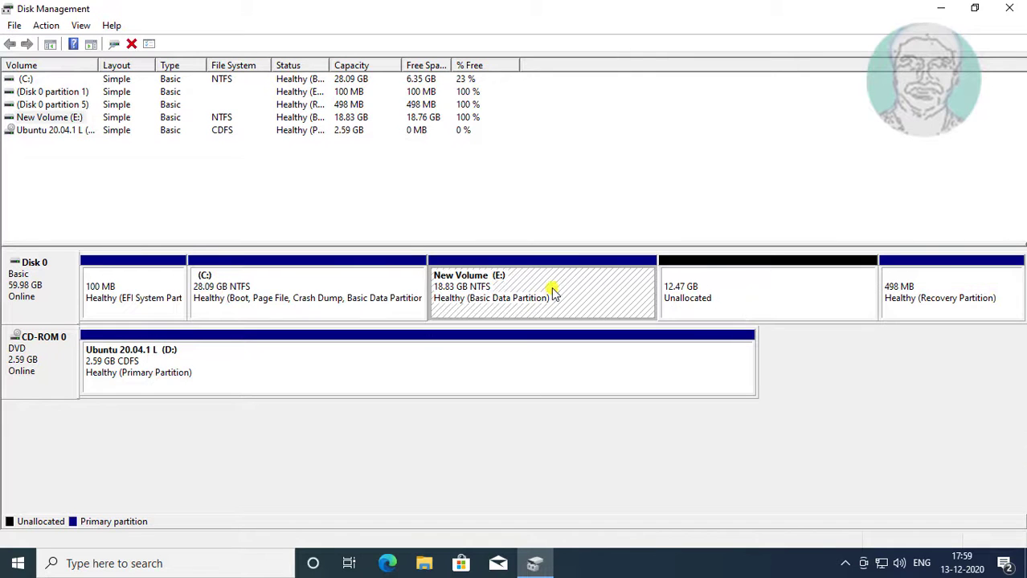
pyautogui.rightClick(553, 294)
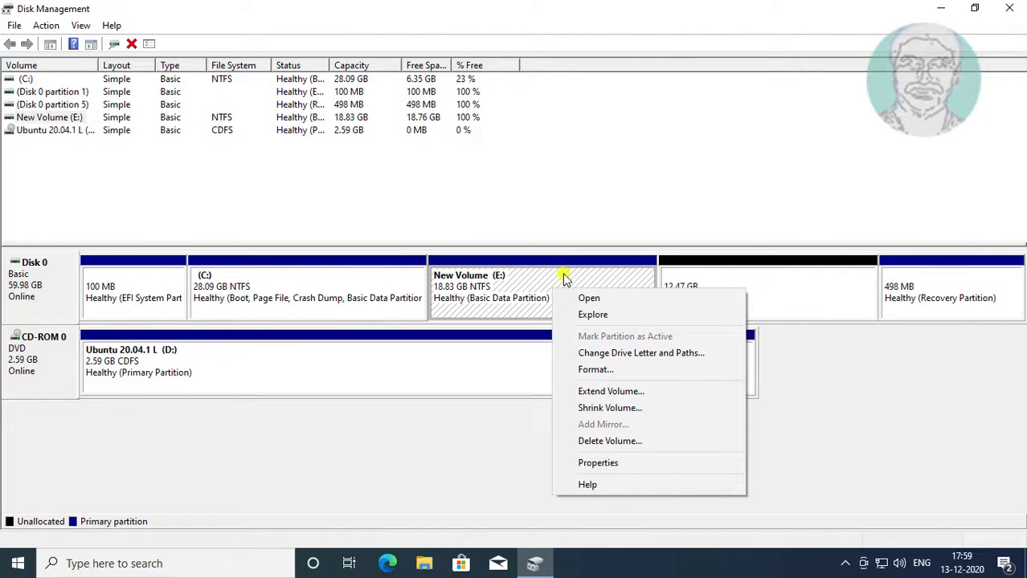
pyautogui.click(619, 392)
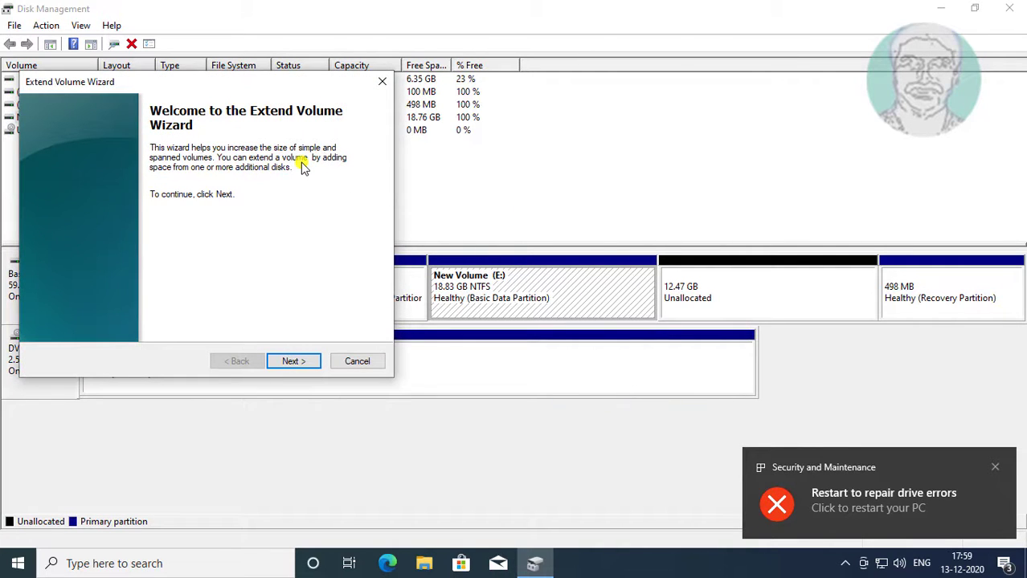
pyautogui.click(994, 467)
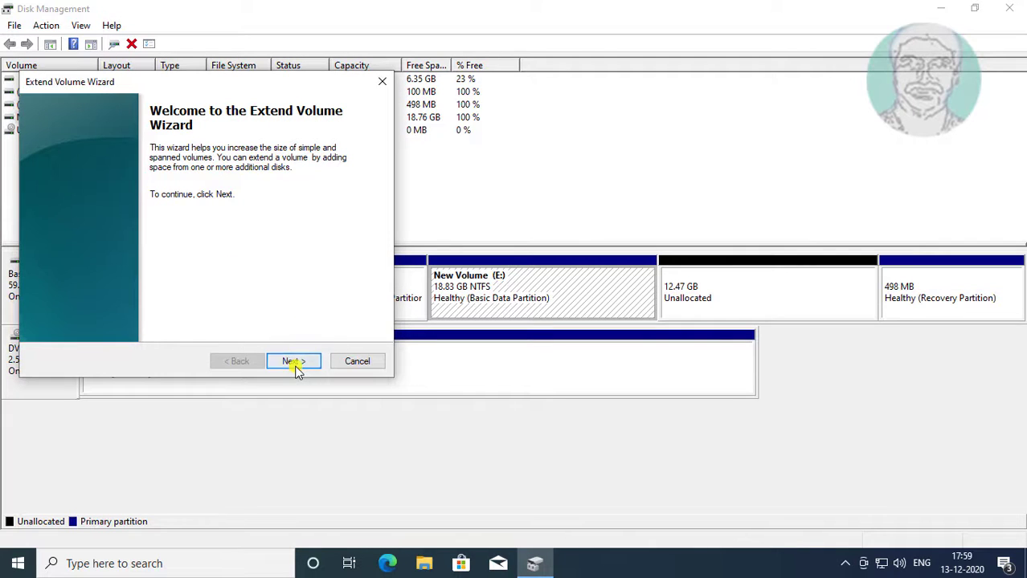
pyautogui.click(294, 363)
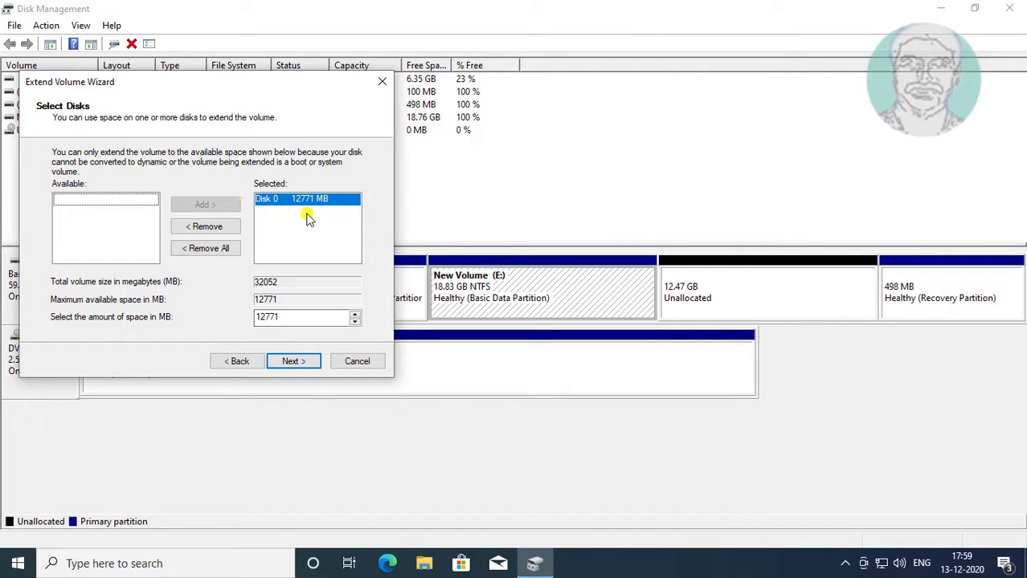
pyautogui.click(290, 363)
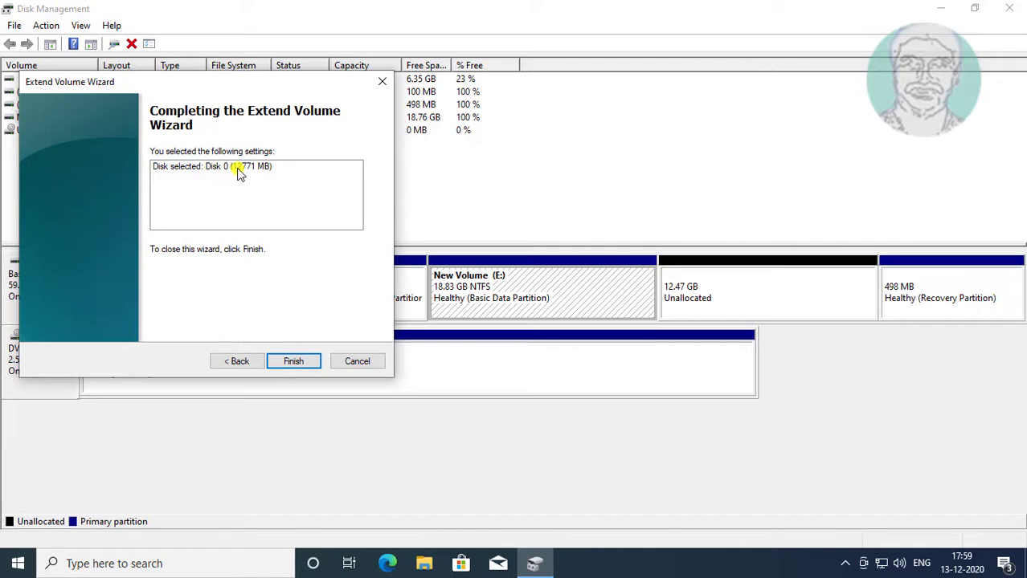
pyautogui.click(296, 363)
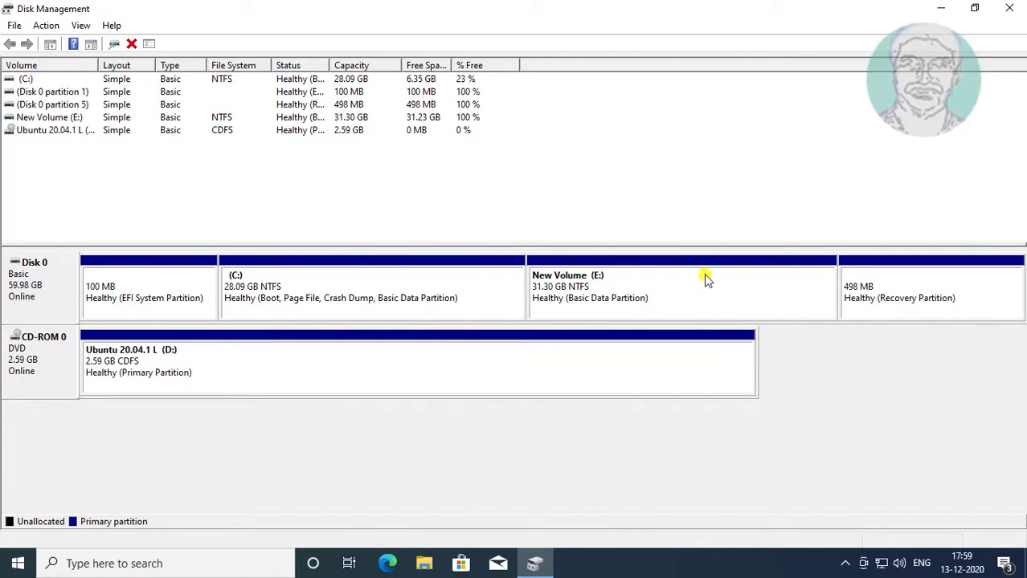
pyautogui.click(1016, 9)
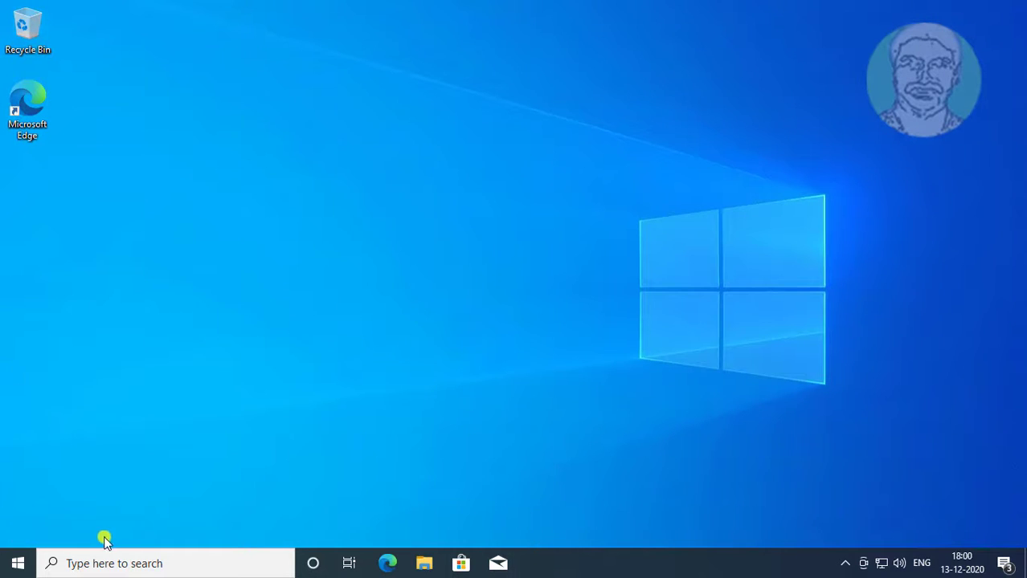
# Search for cmd and open Command Prompt as administrator, approving the elevation request.
pyautogui.click(97, 565)
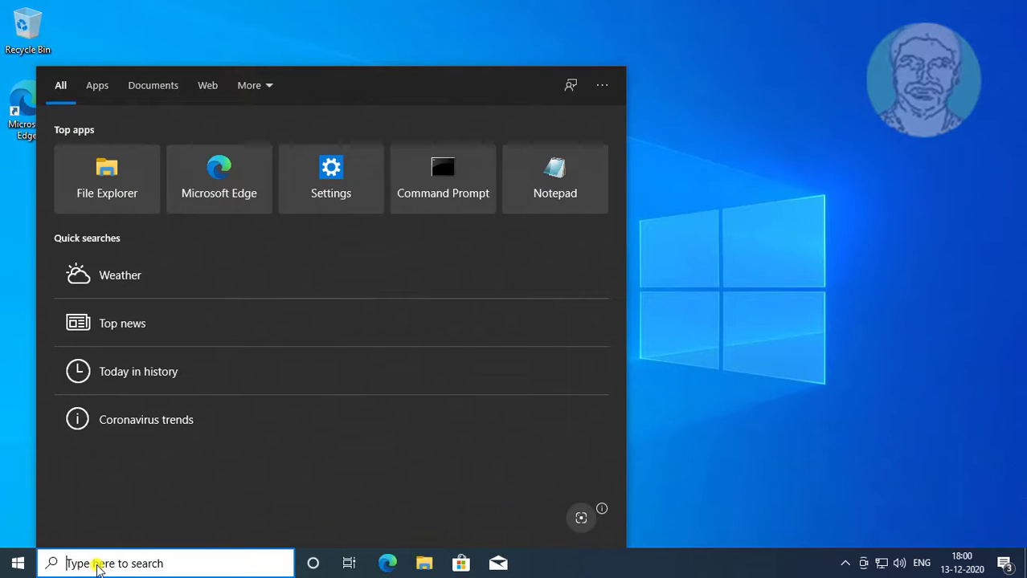
pyautogui.write('cmd')
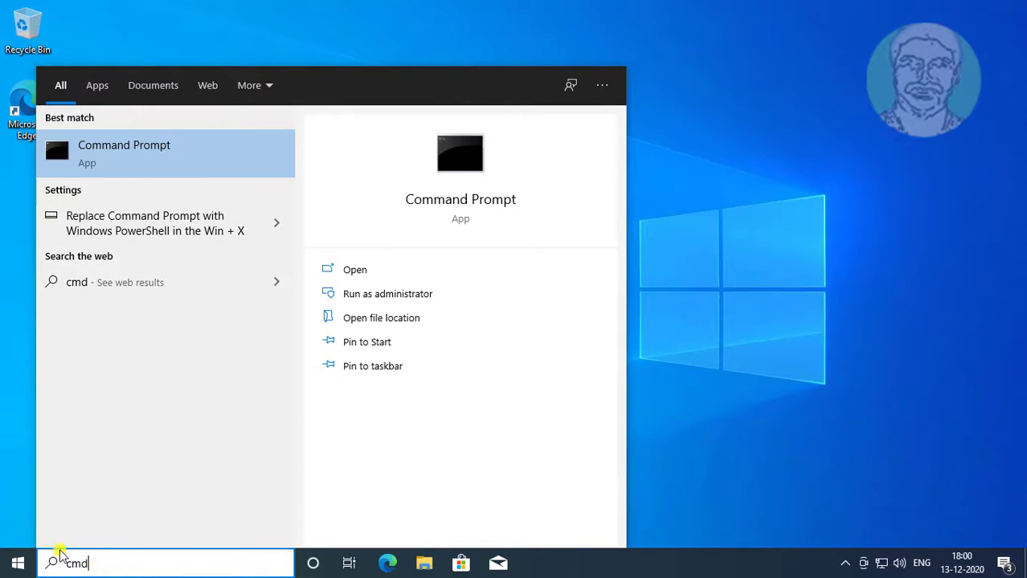
pyautogui.rightClick(126, 146)
pyautogui.click(182, 159)
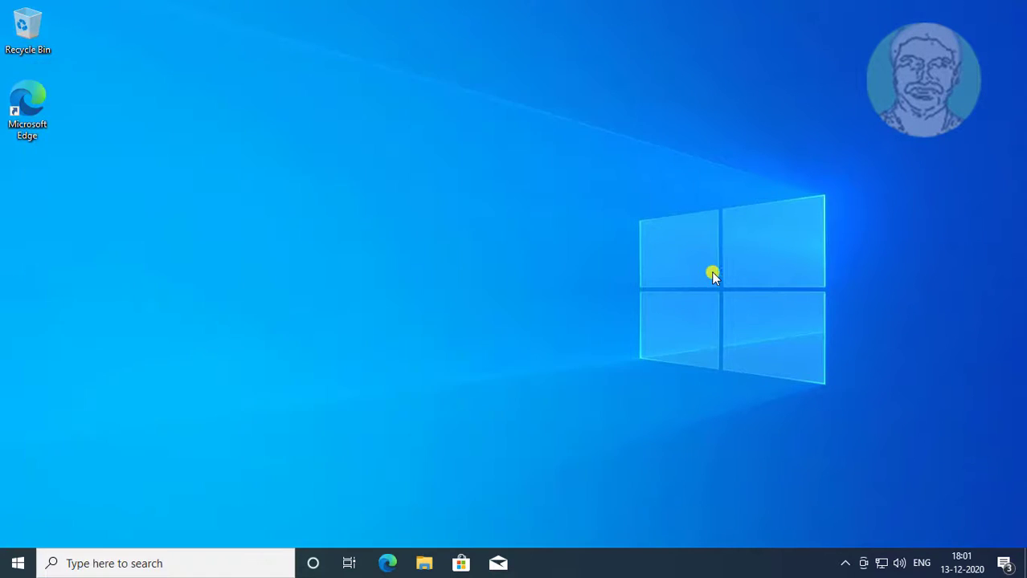
pyautogui.click(445, 376)
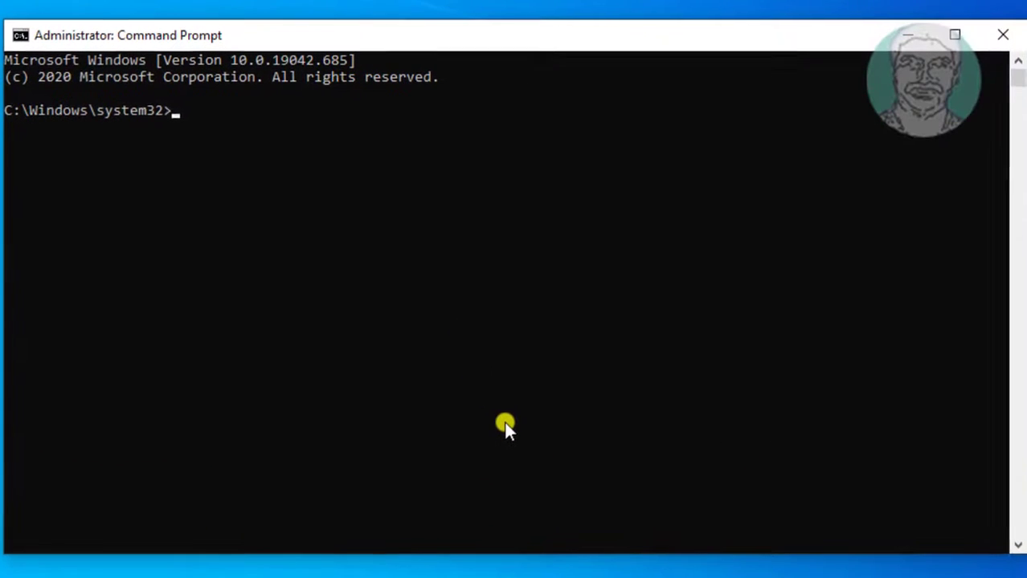
# Start diskpart and run list disk to show the available disks, highlighting the Disk 0 row.
pyautogui.write('disk')
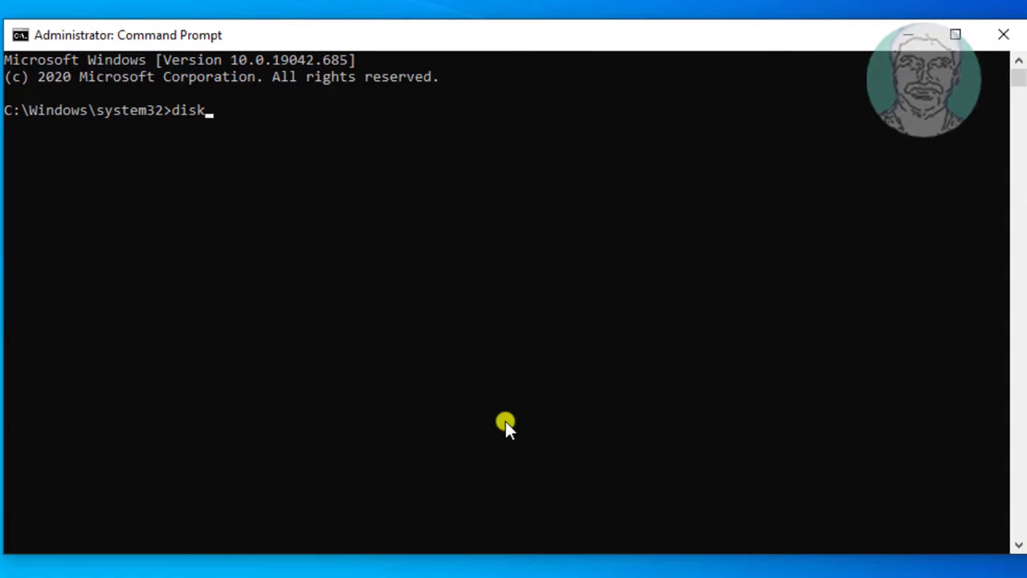
pyautogui.write('part')
pyautogui.press('Return')
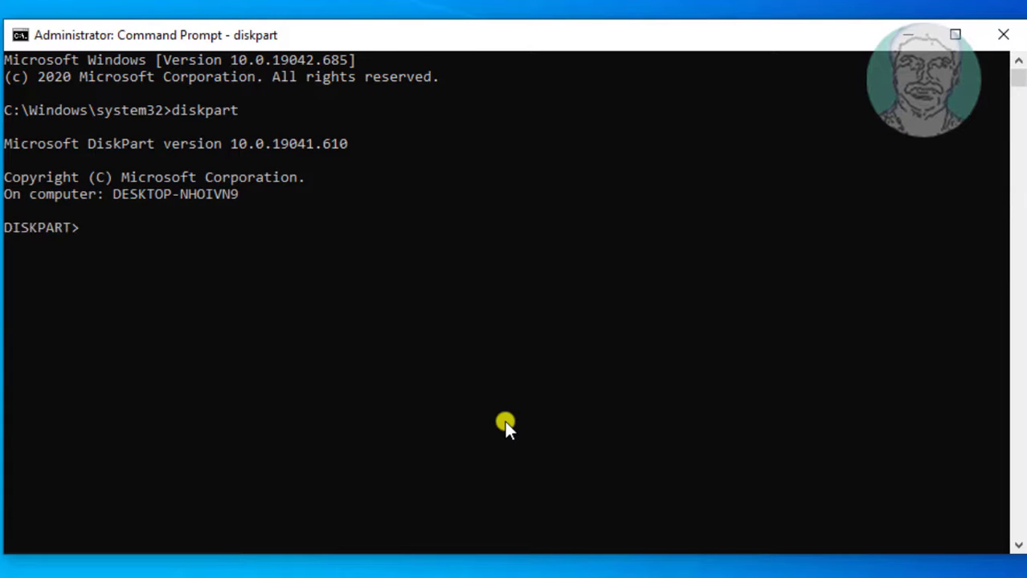
pyautogui.write('list disk')
pyautogui.press('Return')
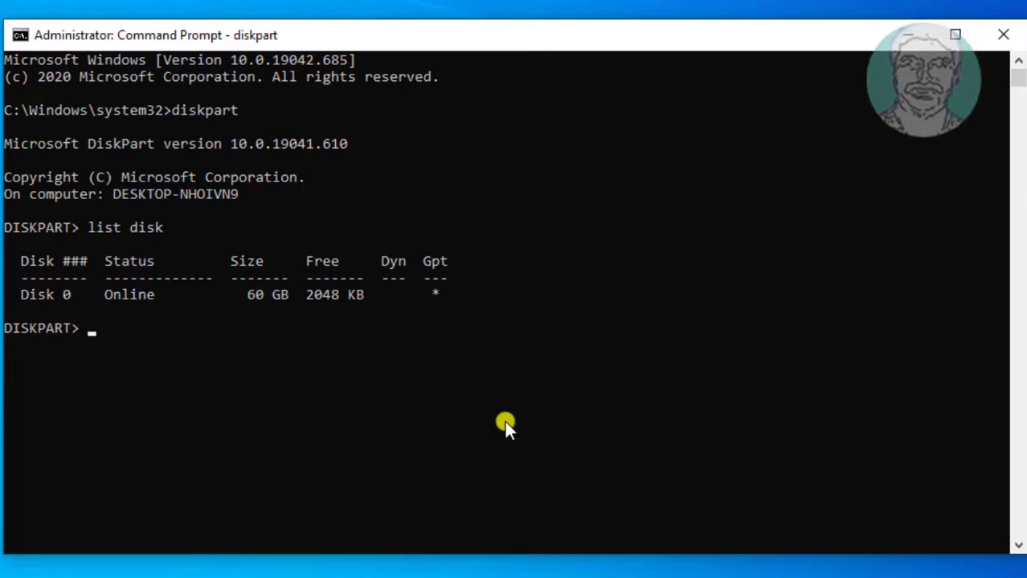
pyautogui.moveTo(21, 296); pyautogui.dragTo(423, 299)
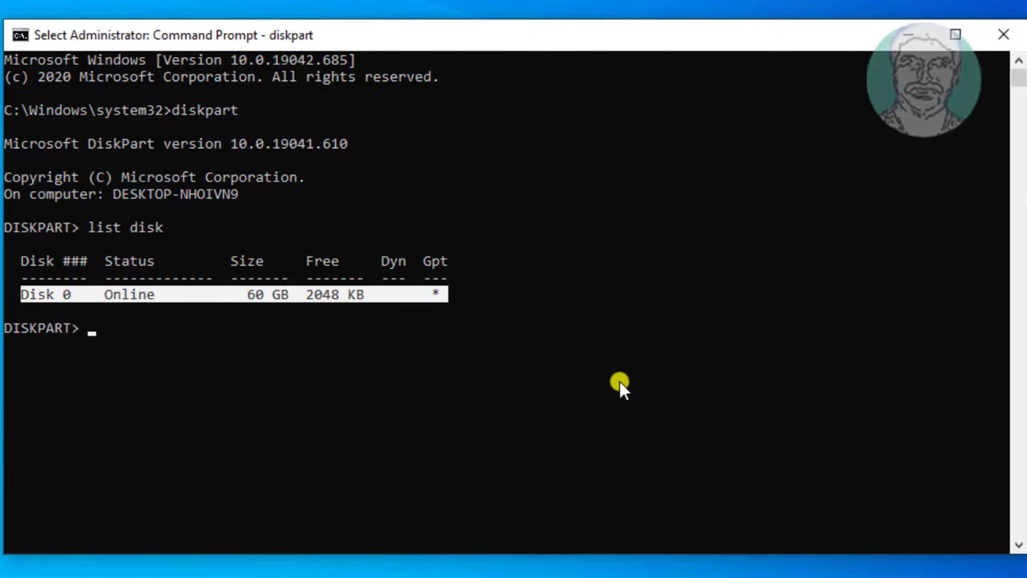
# Run select disk 0 in DiskPart to make Disk 0 the active selection.
pyautogui.write('select')
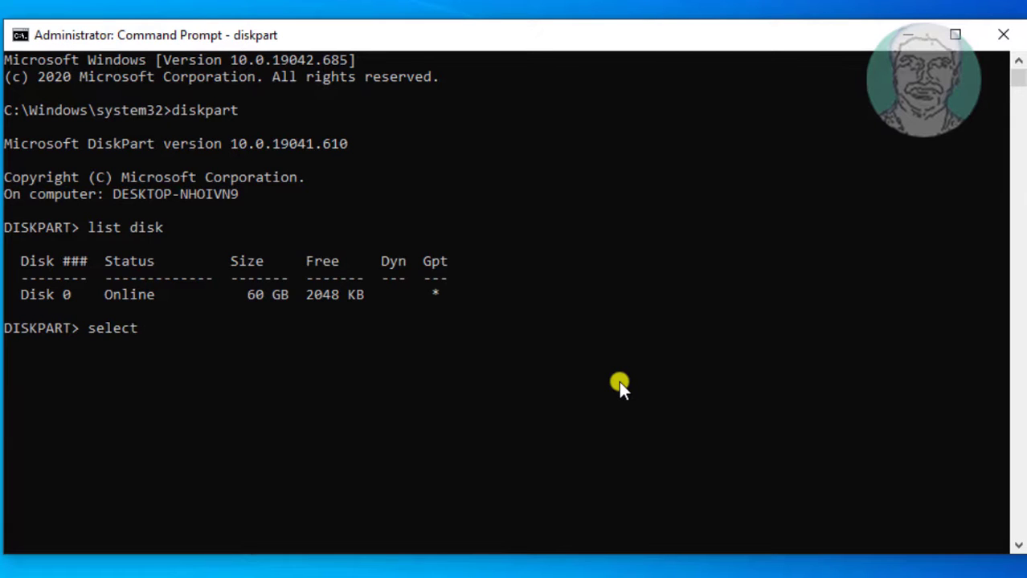
pyautogui.write(' di')
pyautogui.press('BackSpace')
pyautogui.write('disk 0')
pyautogui.press('Return')
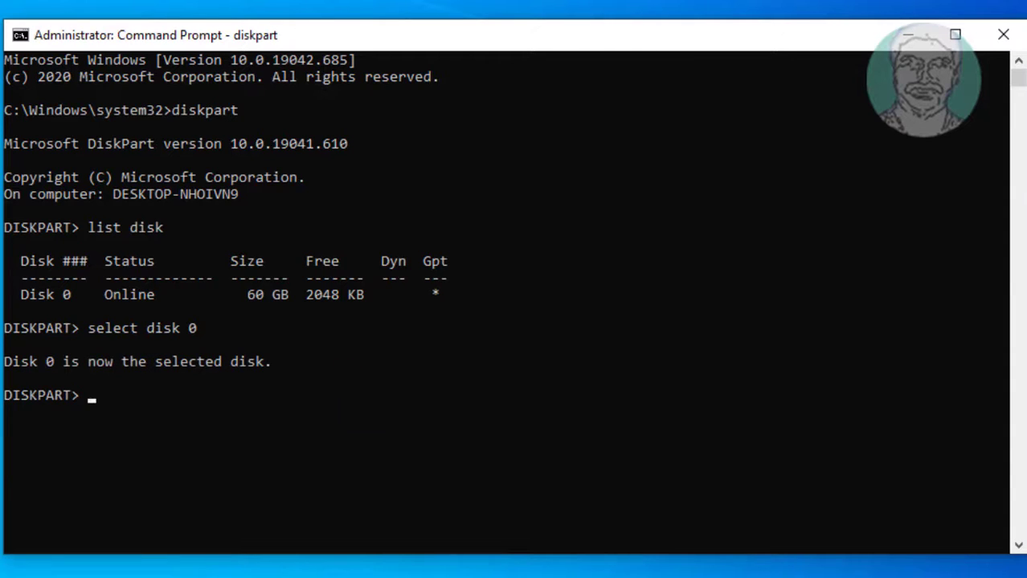
pyautogui.moveTo(6, 363); pyautogui.dragTo(216, 366)
pyautogui.click(284, 365)
# Run list partition for the selected disk and highlight the type of Partition 1.
pyautogui.write('list partition')
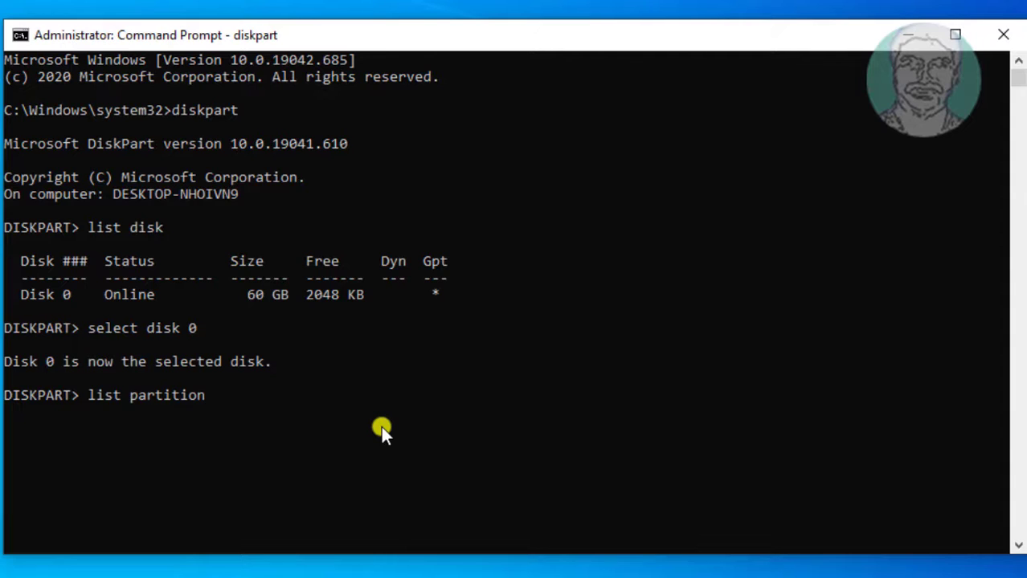
pyautogui.press('Return')
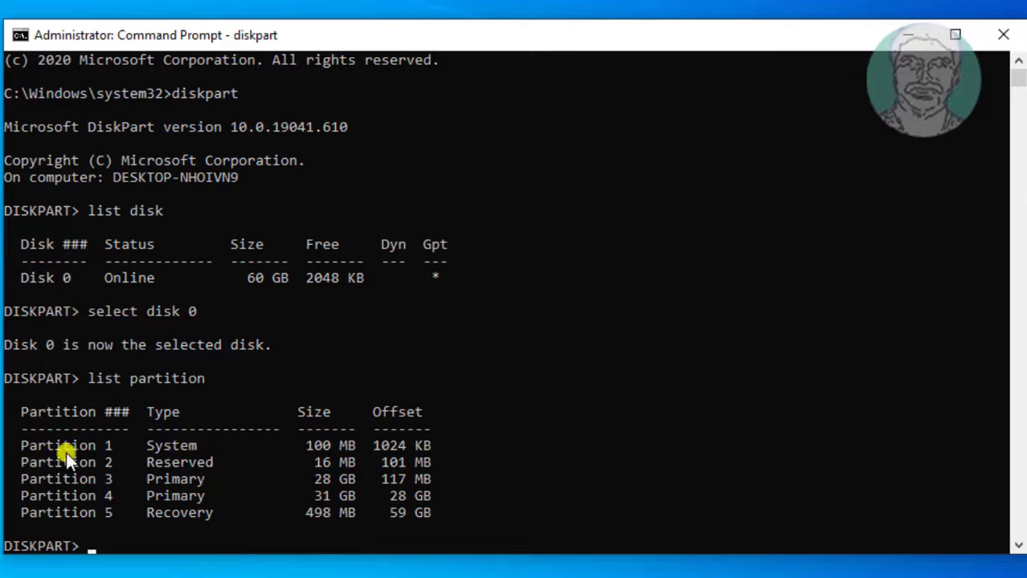
pyautogui.click(150, 445)
pyautogui.moveTo(156, 442); pyautogui.dragTo(187, 432)
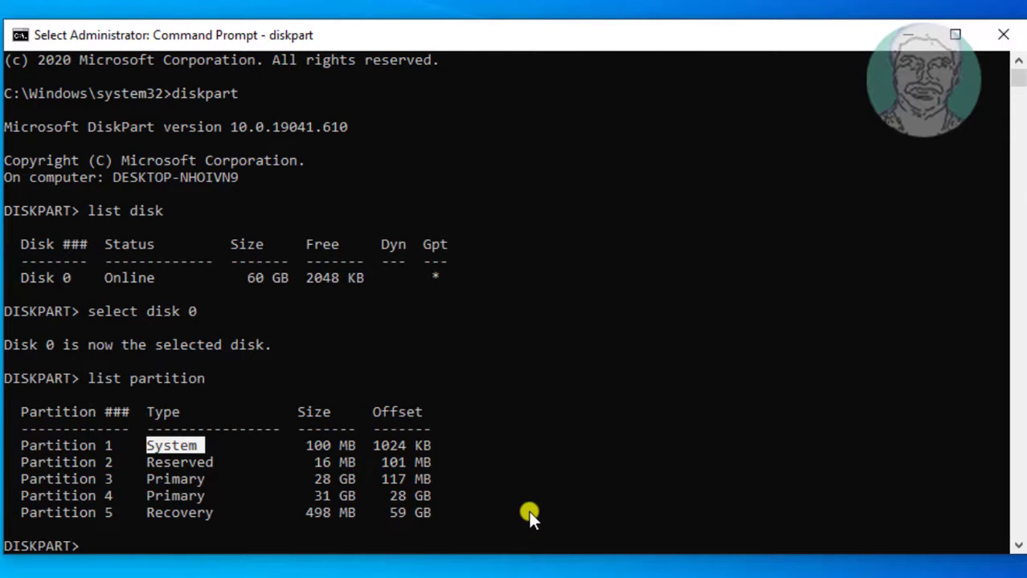
# Run select partition 1 in DiskPart to make the System partition the active selection.
pyautogui.write('sel')
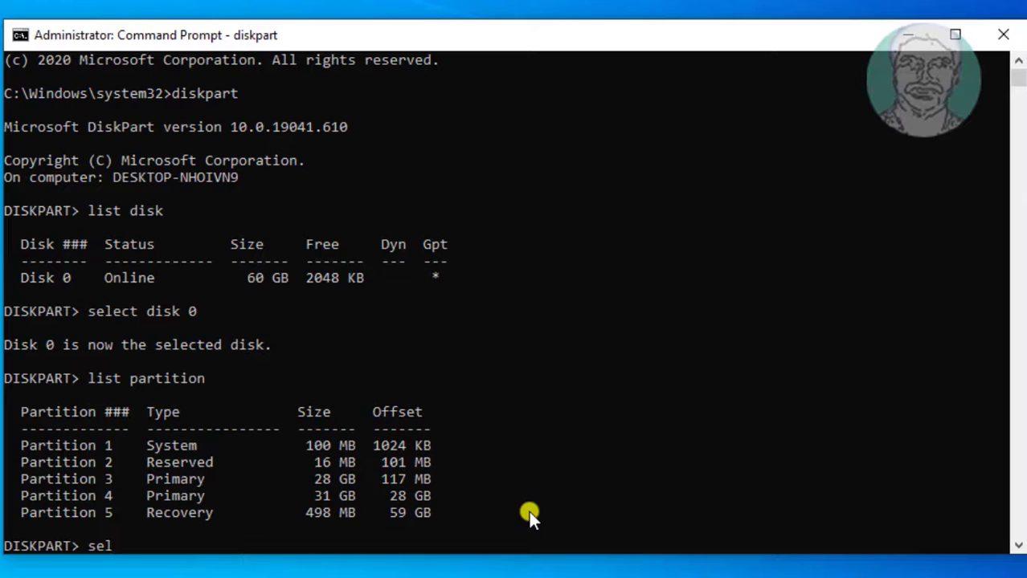
pyautogui.write('ect partition')
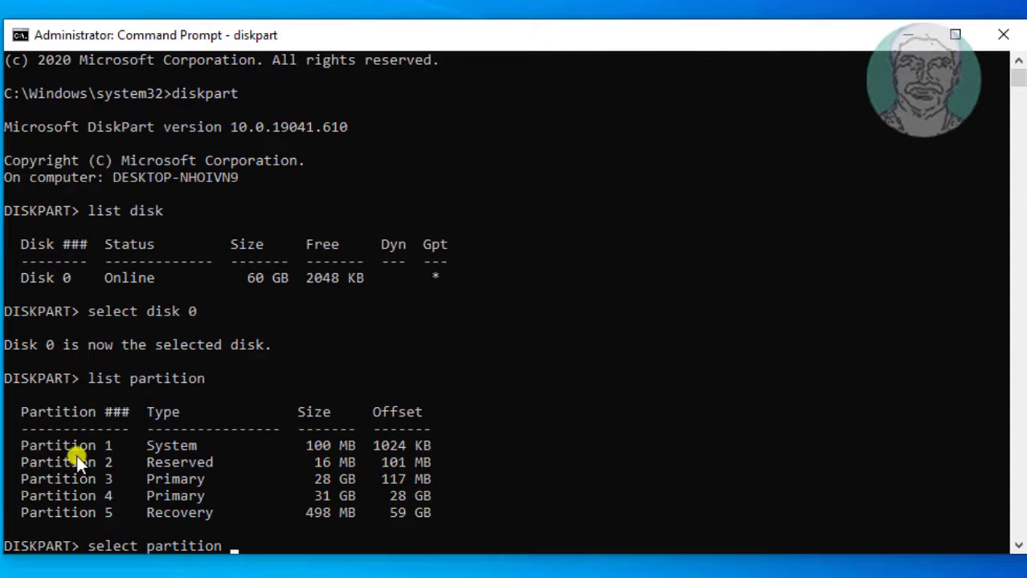
pyautogui.write(' 1')
pyautogui.press('Return')
# Assign drive letter X to the selected partition with assign letter=x, and exit DiskPart.
pyautogui.write('assign')
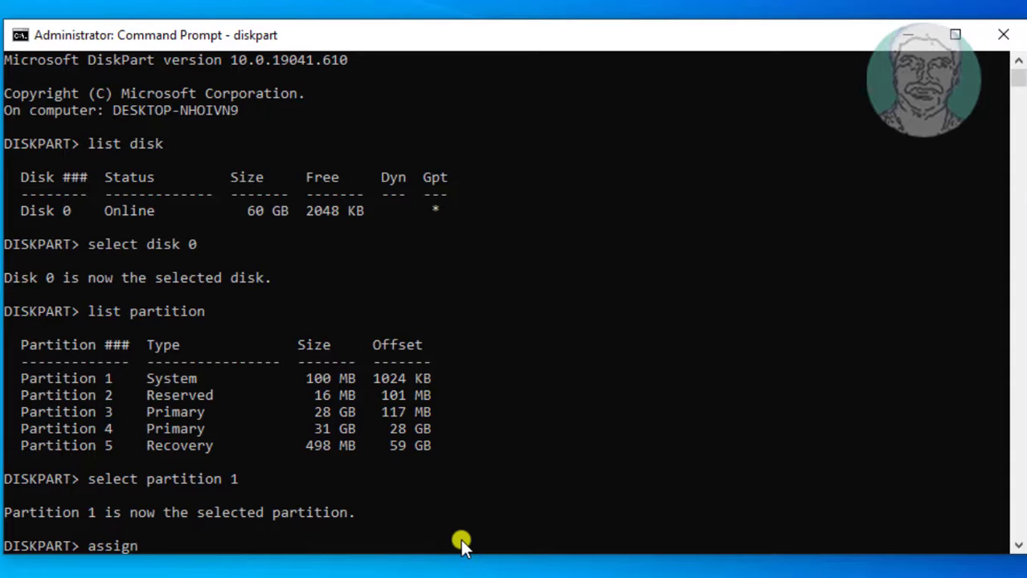
pyautogui.write(' letter=x')
pyautogui.press('Return')
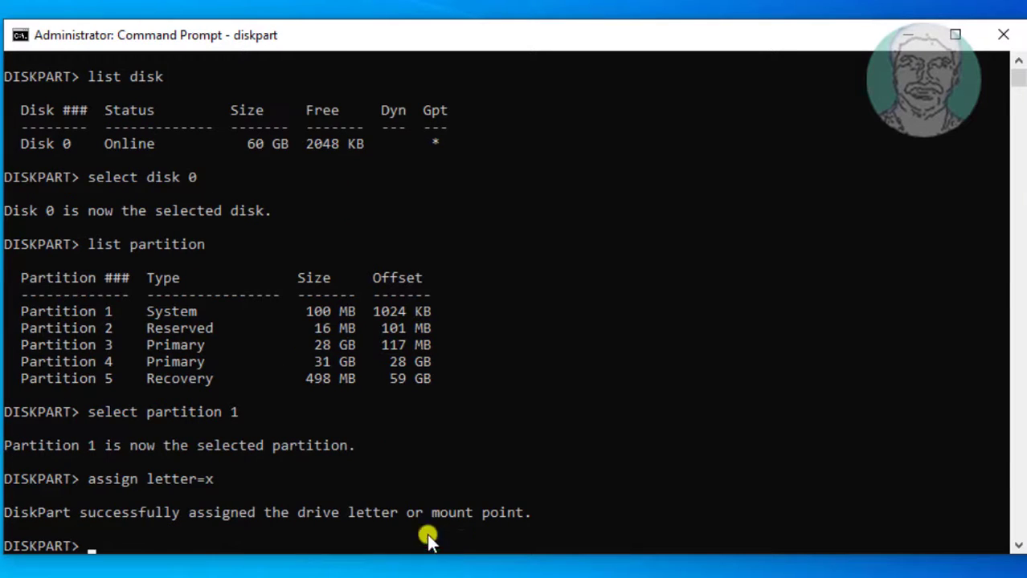
pyautogui.write('exit')
pyautogui.press('Return')
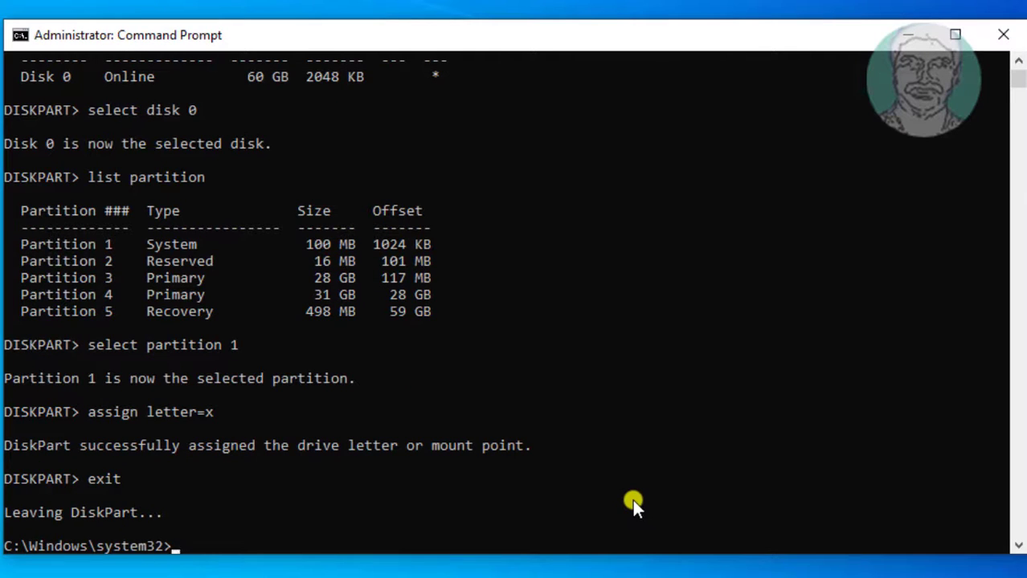
# Switch the command line to drive X: and list its root contents with dir.
pyautogui.write('x:')
pyautogui.press('Return')
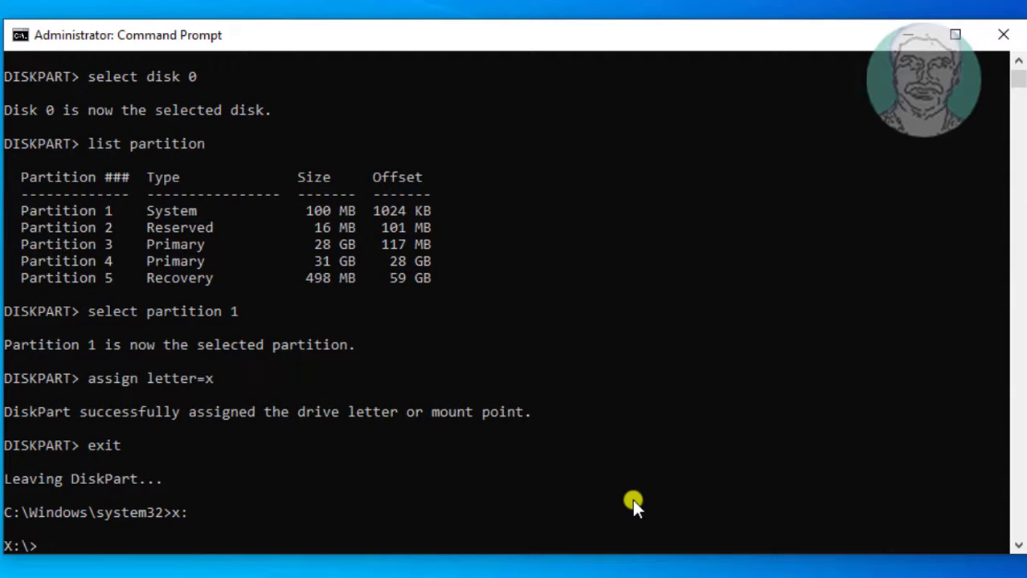
pyautogui.write('dir')
pyautogui.press('Return')
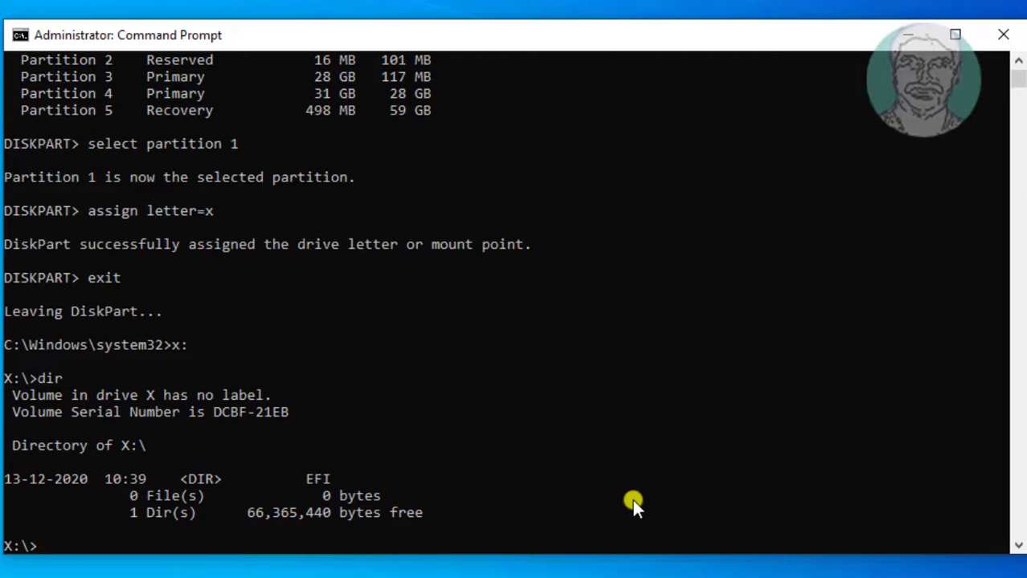
# Change to the EFI directory with cd efi, list its contents with dir, and highlight the ubuntu folder name.
pyautogui.write('cd efi')
pyautogui.press('Return')
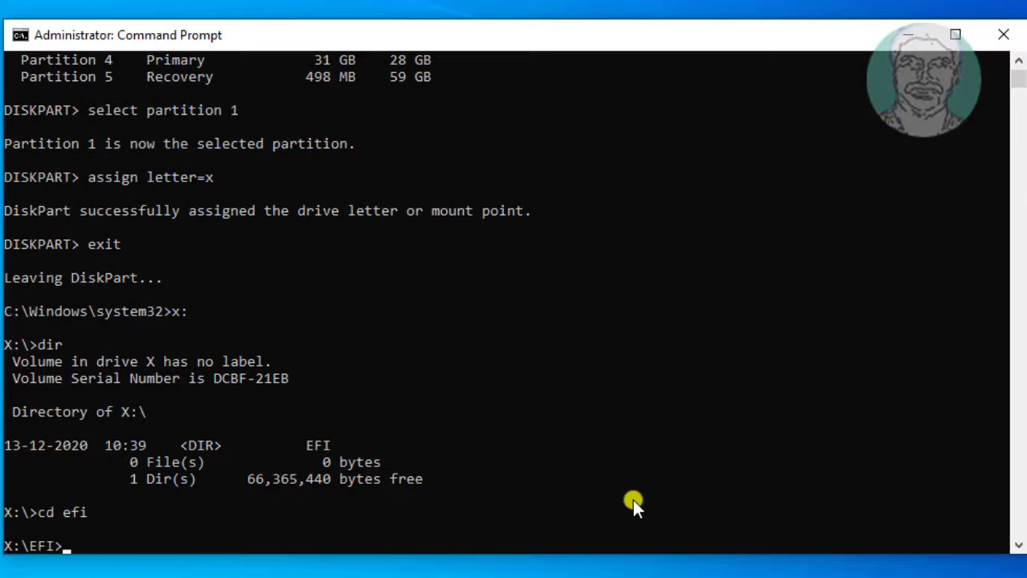
pyautogui.press('Return')
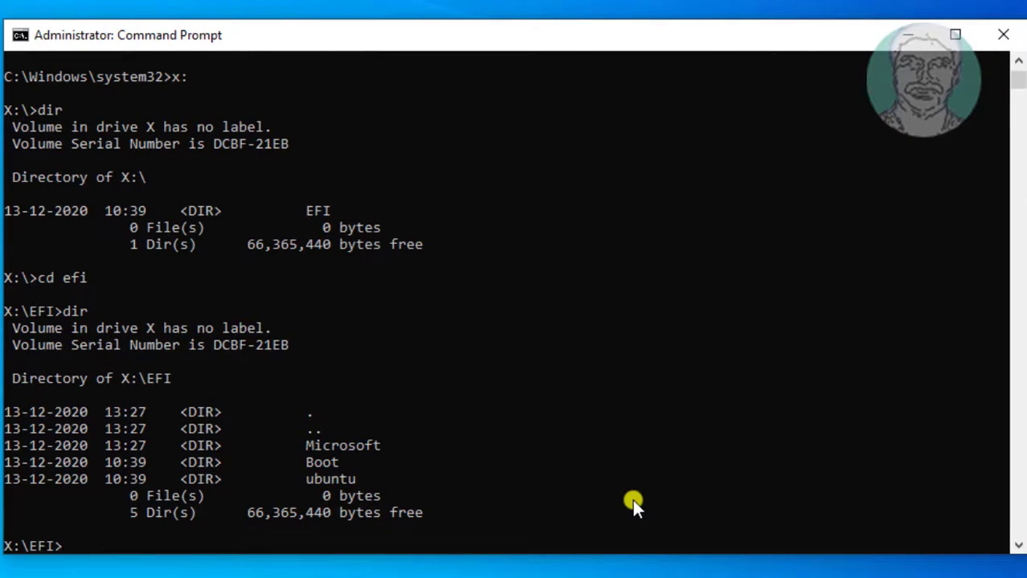
pyautogui.click(354, 479)
pyautogui.moveTo(353, 480); pyautogui.dragTo(313, 482)
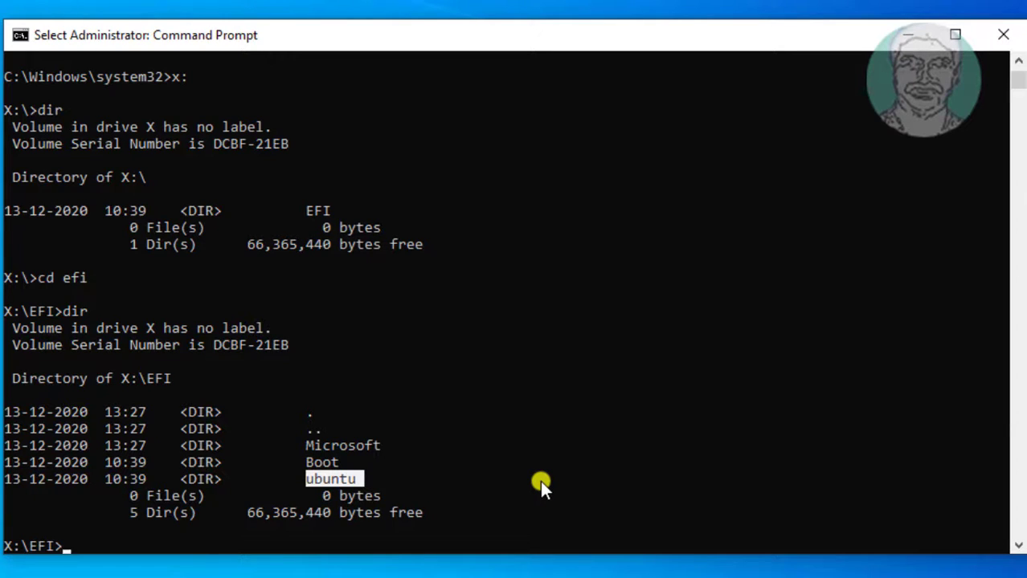
# Delete the ubuntu folder and everything in it with rd ubuntu /s, answering Y to the confirmation.
pyautogui.write('r')
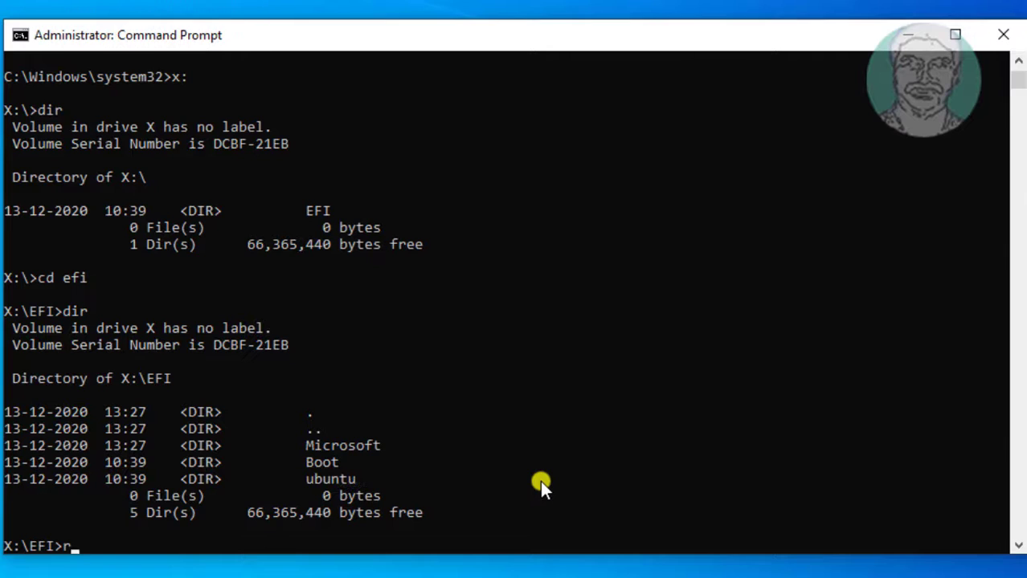
pyautogui.write('d ubuntu /s')
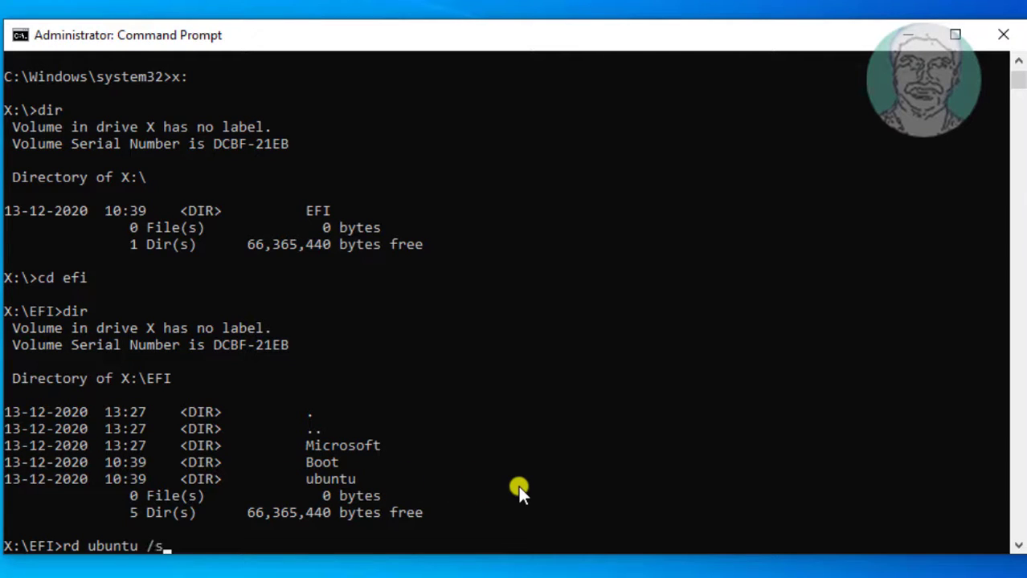
pyautogui.press('Return')
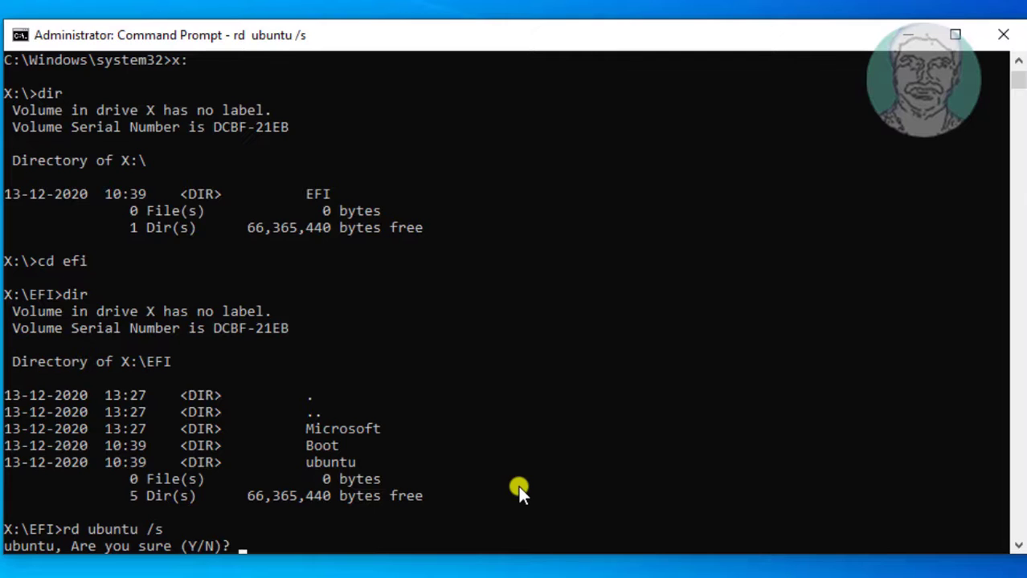
pyautogui.write('Y')
pyautogui.press('Return')
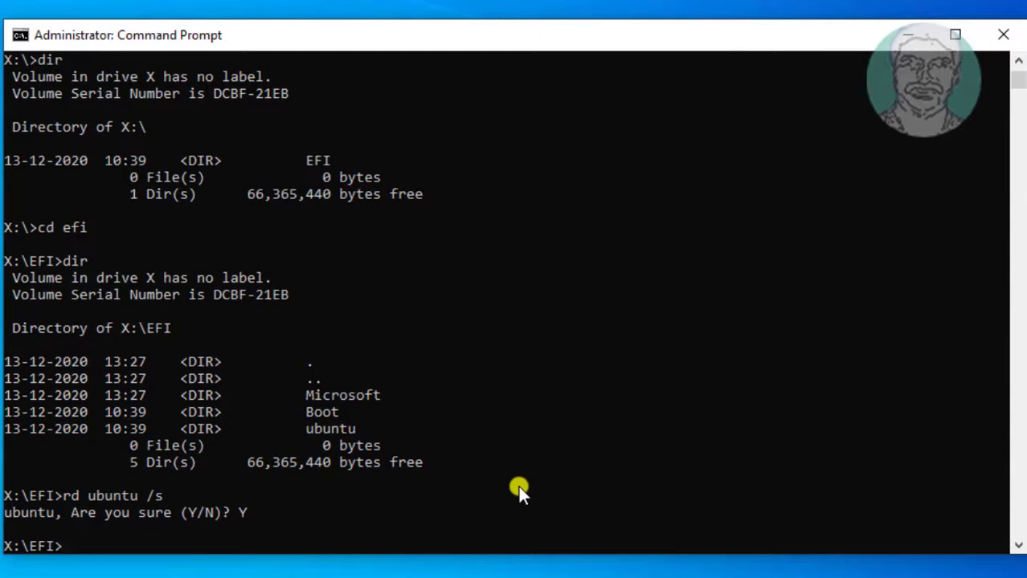
# Close Command Prompt with exit and restart the computer.
pyautogui.write('exit')
pyautogui.press('Return')
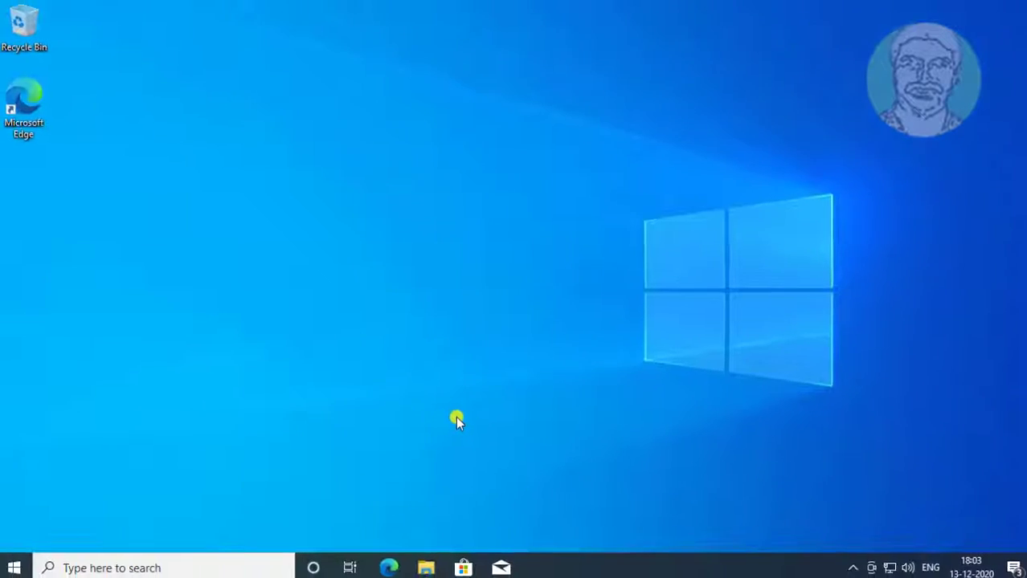
pyautogui.click(14, 565)
pyautogui.click(17, 533)
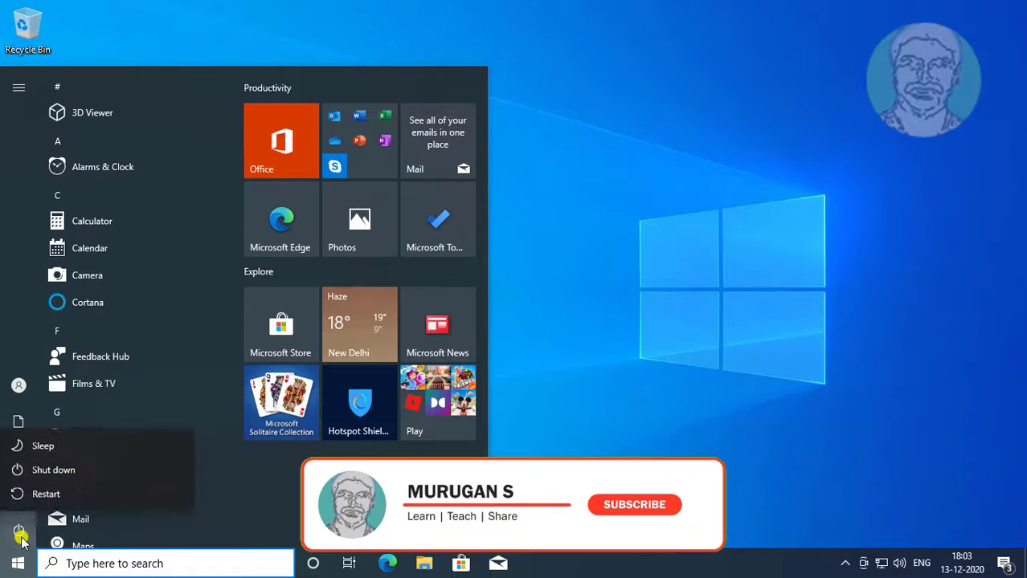
pyautogui.click(50, 492)
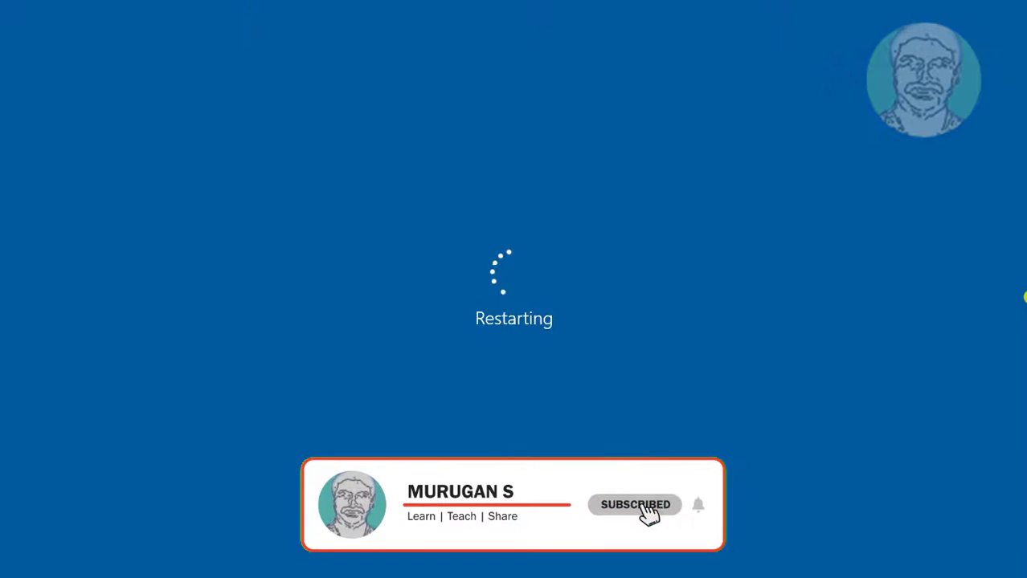